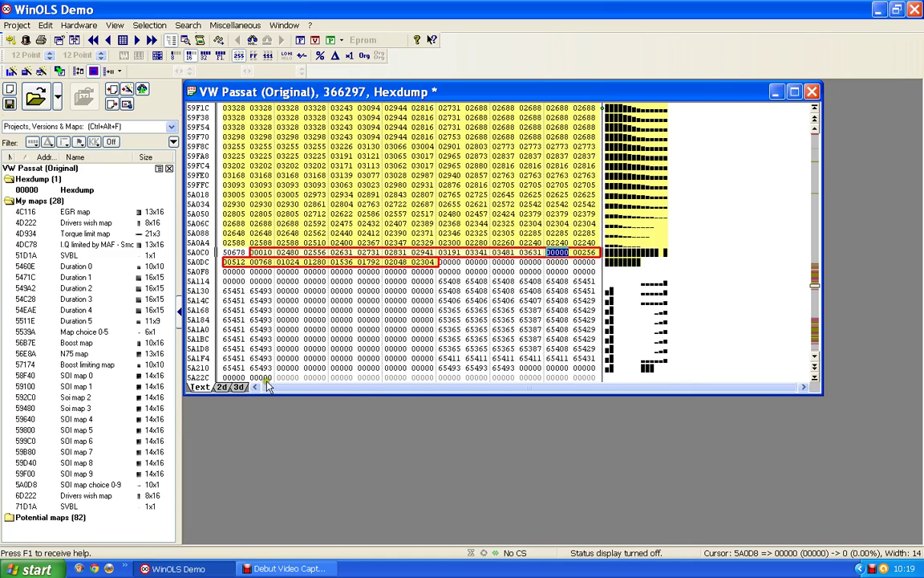
- Show the hexdump in 2D and open the potential Bosch 11x14 (16 Bit) map beyond the SOI map choice block
click(221, 387)
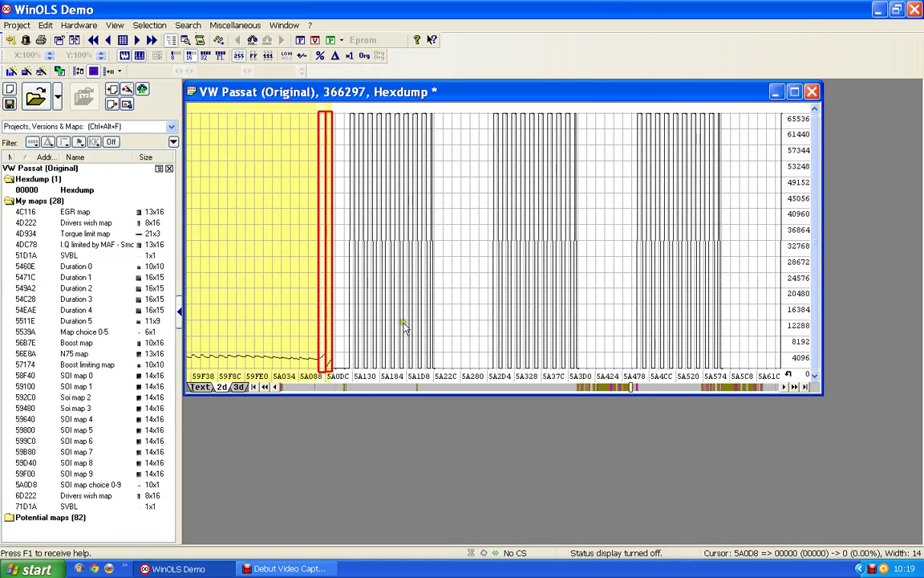
scroll(371, 313, up, 3)
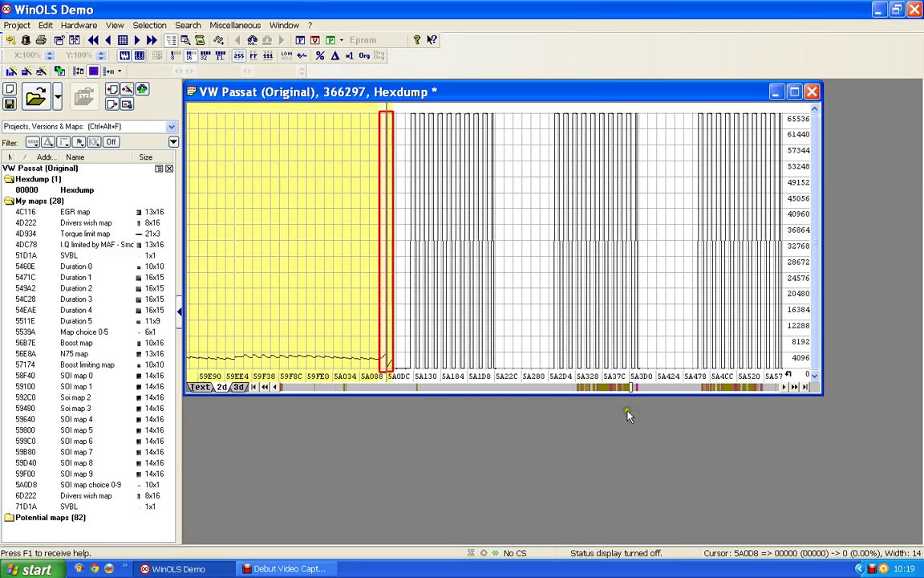
click(692, 391)
click(692, 391)
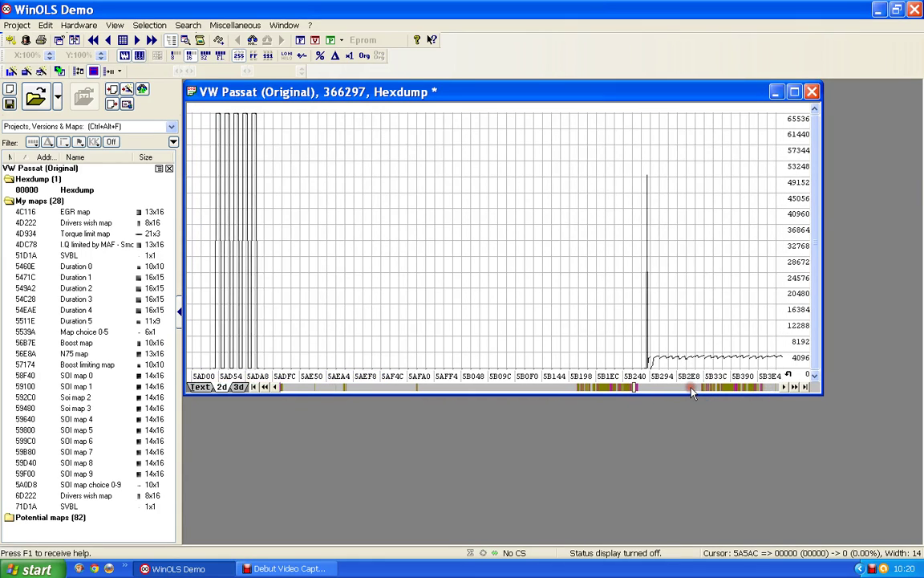
scroll(673, 232, down, 5)
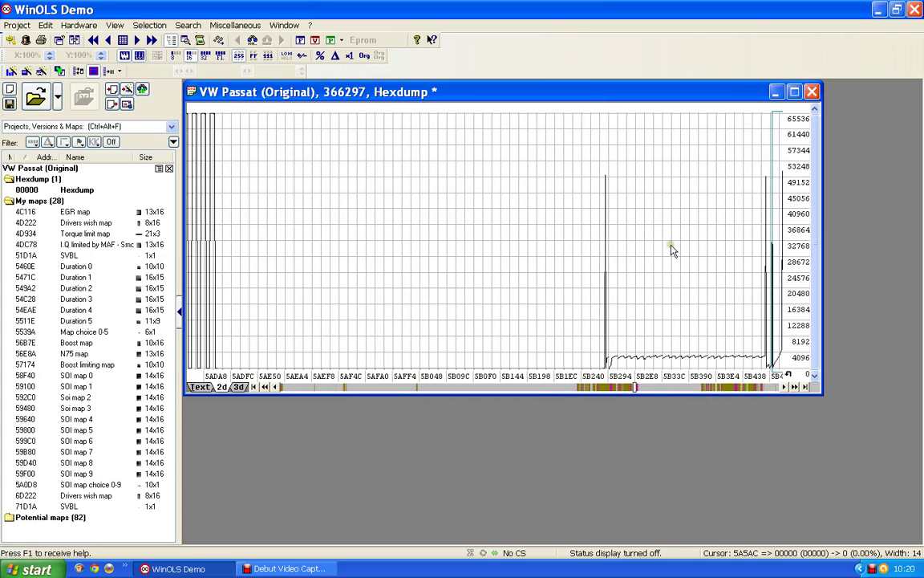
scroll(673, 251, down, 6)
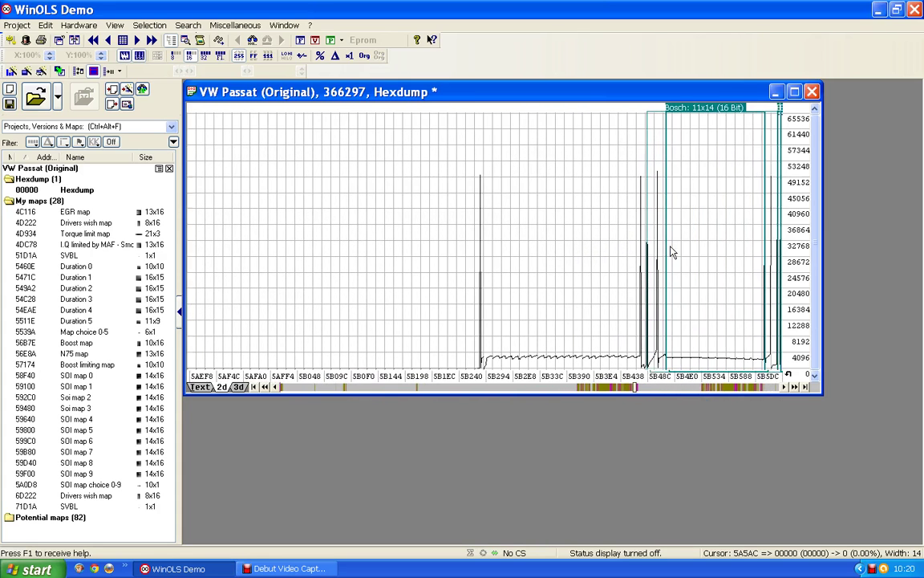
scroll(673, 251, down, 4)
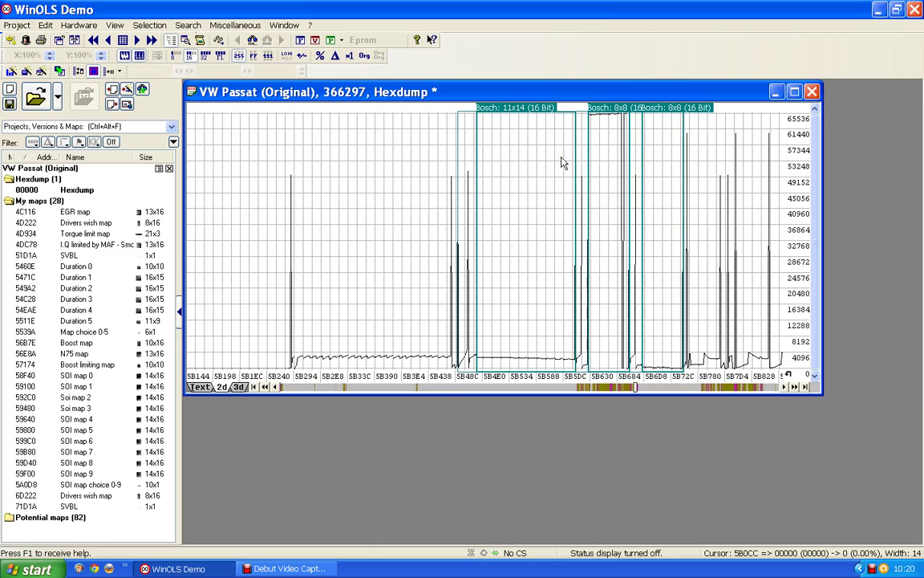
click(521, 109)
double_click(521, 109)
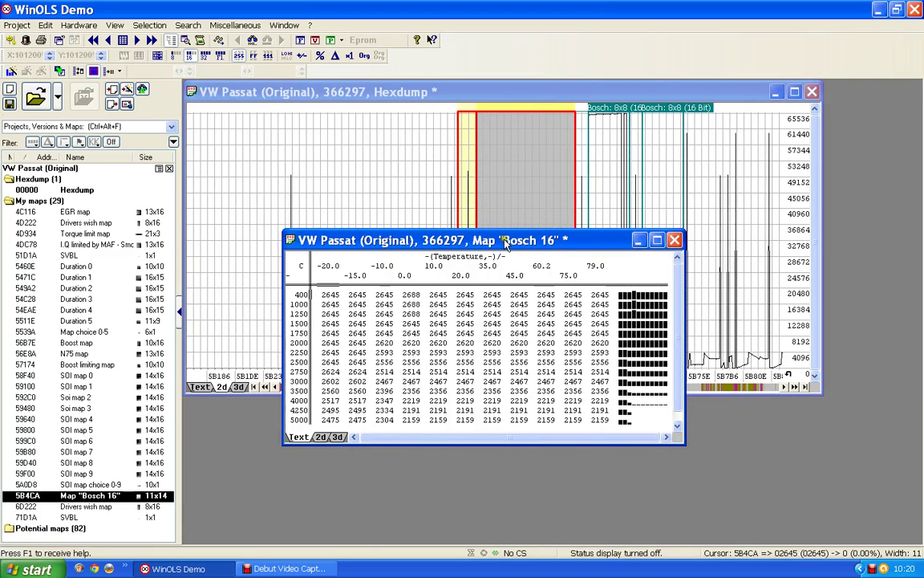
drag(514, 240, 515, 144)
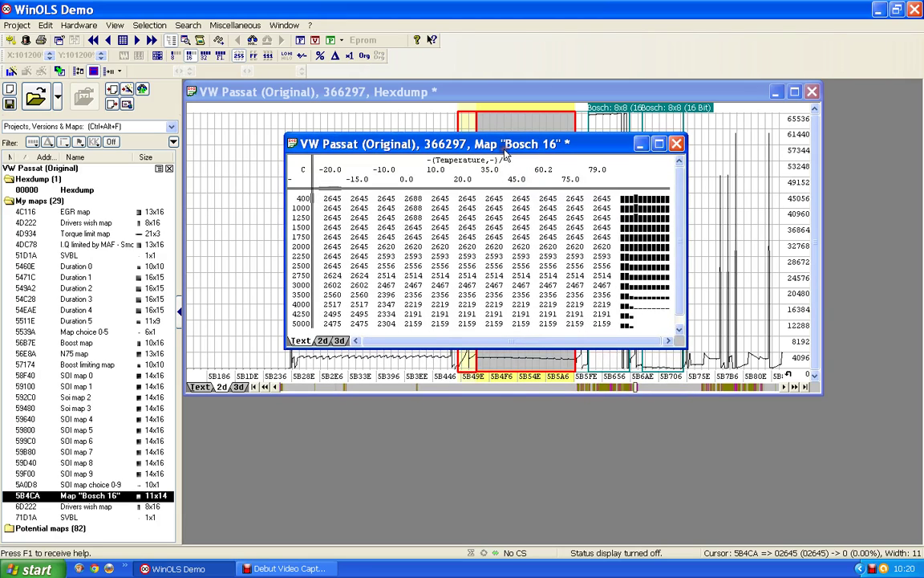
- Describe the Y-axis of the Bosch 16 map as Engine speed with the unit rpm
click(331, 199)
click(300, 267)
double_click(302, 269)
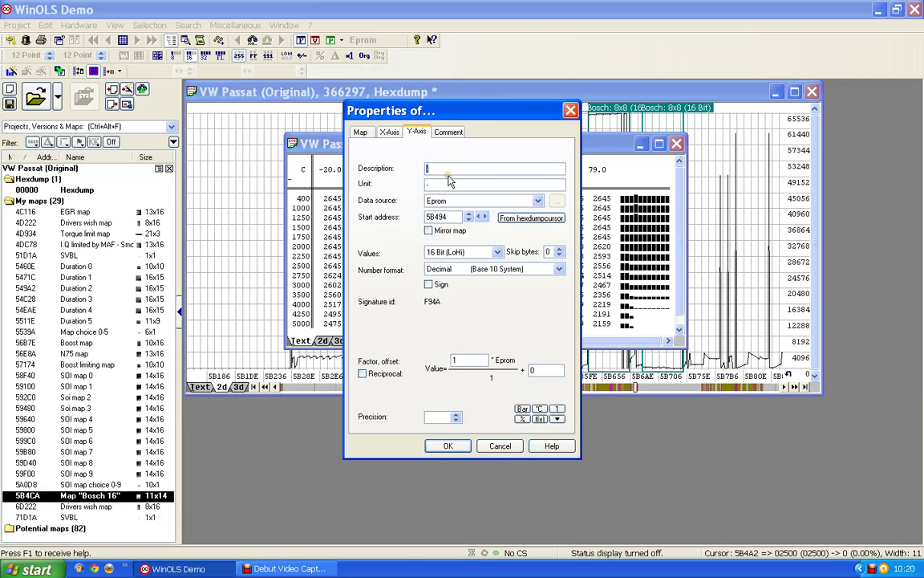
text(Engine speed)
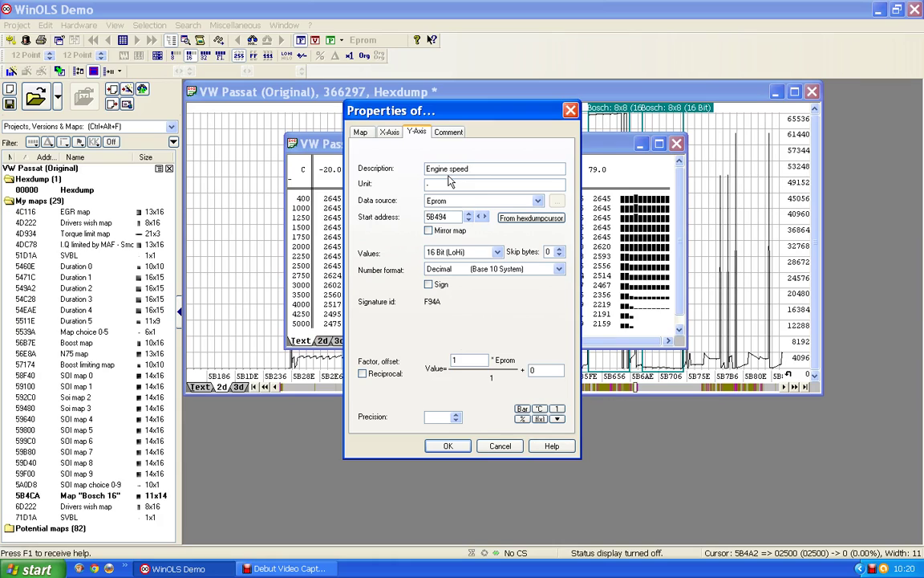
key(Tab)
click(457, 450)
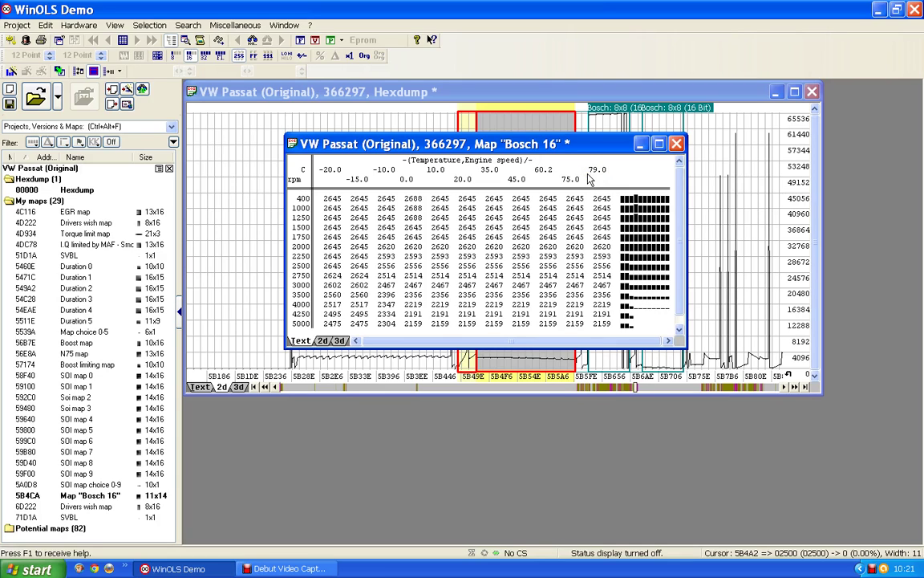
- Review the X-axis temperature properties of the Bosch 16 map, including its factor and offset
double_click(503, 182)
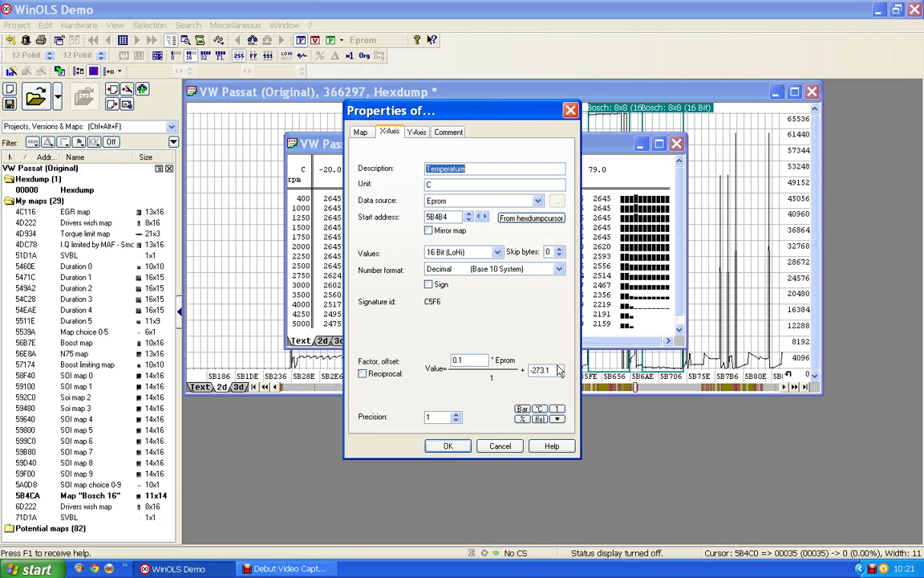
click(448, 446)
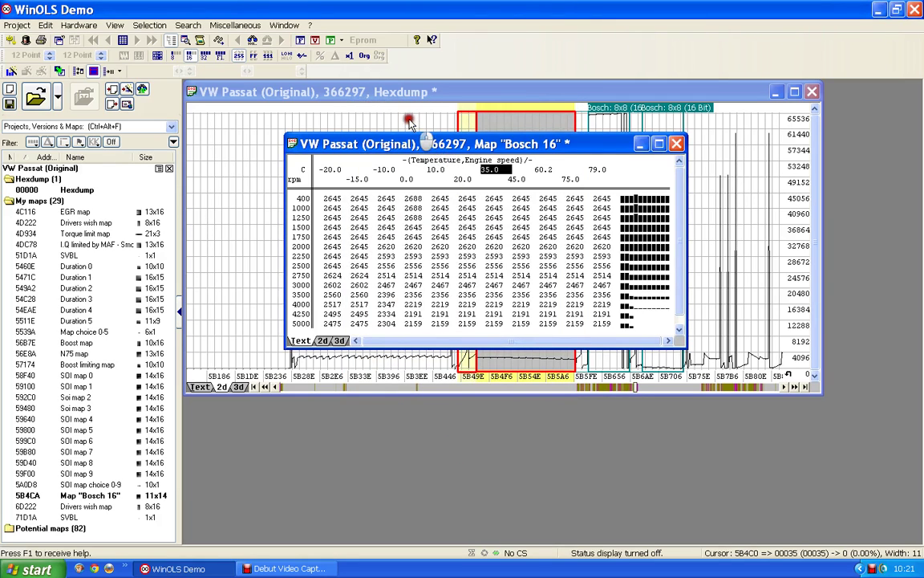
drag(436, 147, 409, 122)
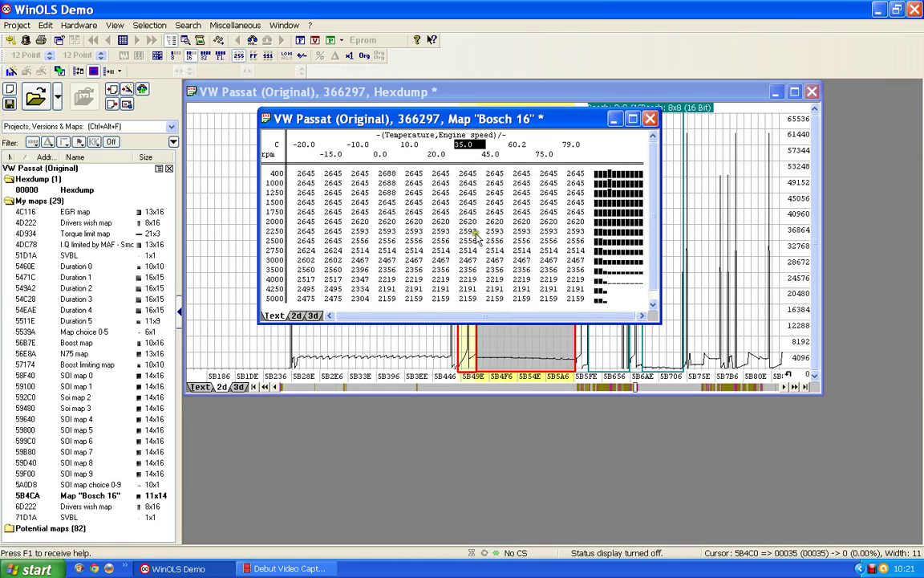
- Move the map window below the hexdump and examine the SOI map 9 and SOI map choice values in text view
click(461, 232)
drag(460, 231, 488, 399)
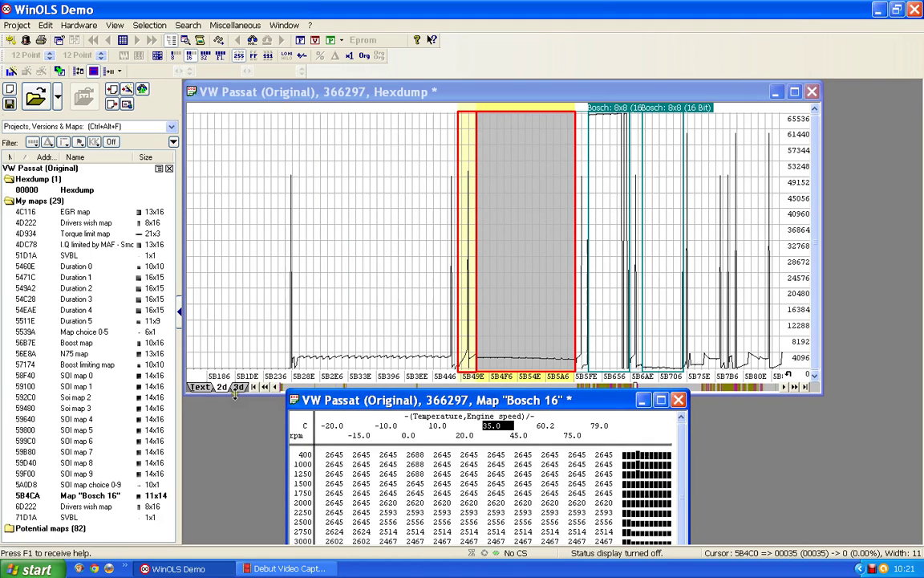
click(204, 386)
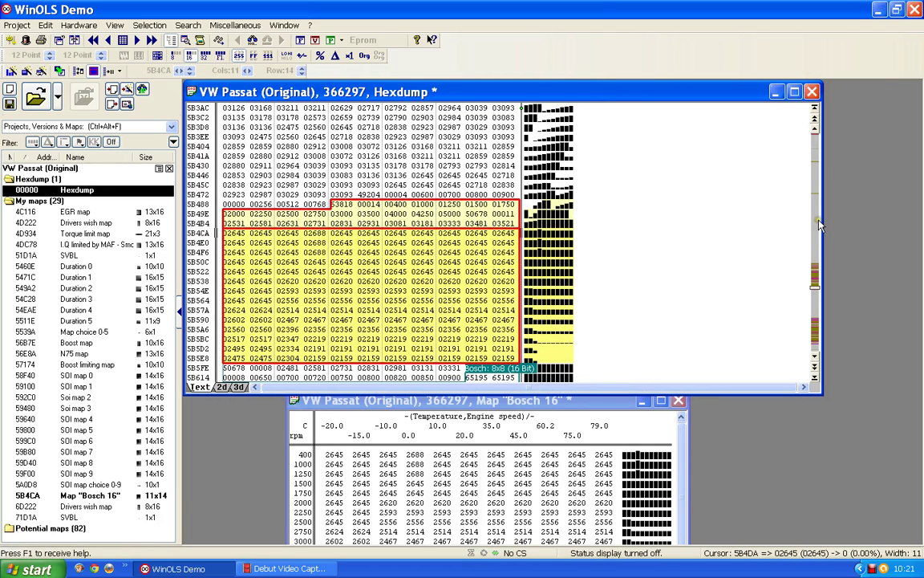
click(815, 222)
click(816, 222)
click(815, 222)
click(815, 223)
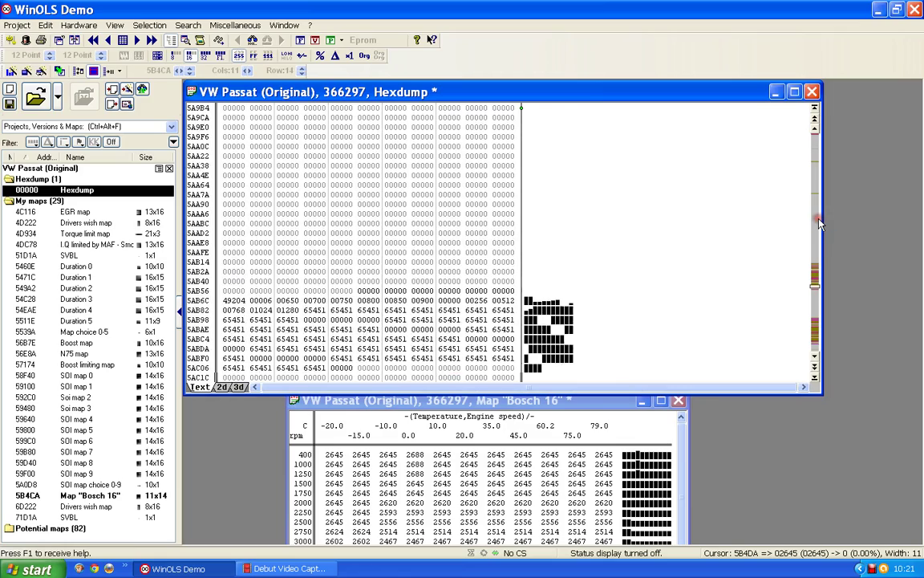
click(815, 222)
click(815, 222)
click(815, 222)
click(816, 222)
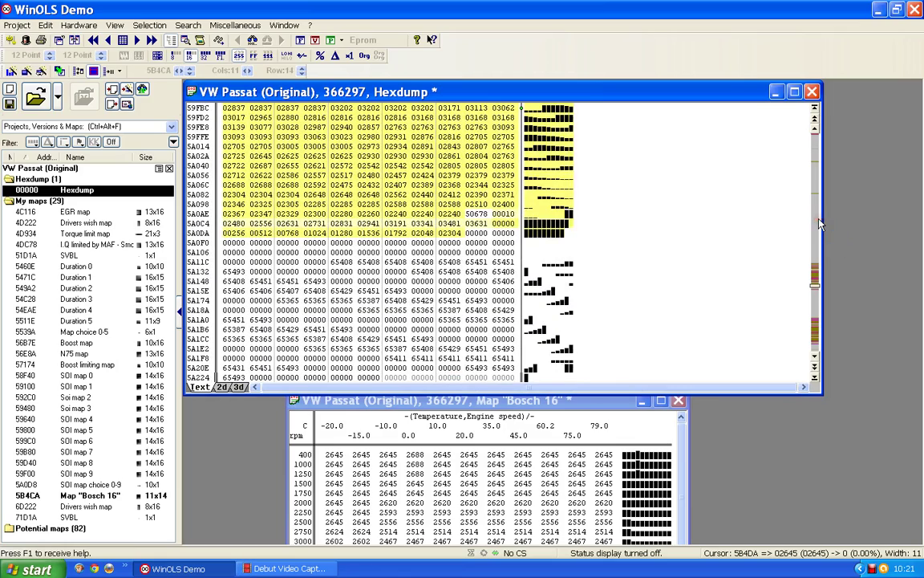
scroll(555, 207, up, 3)
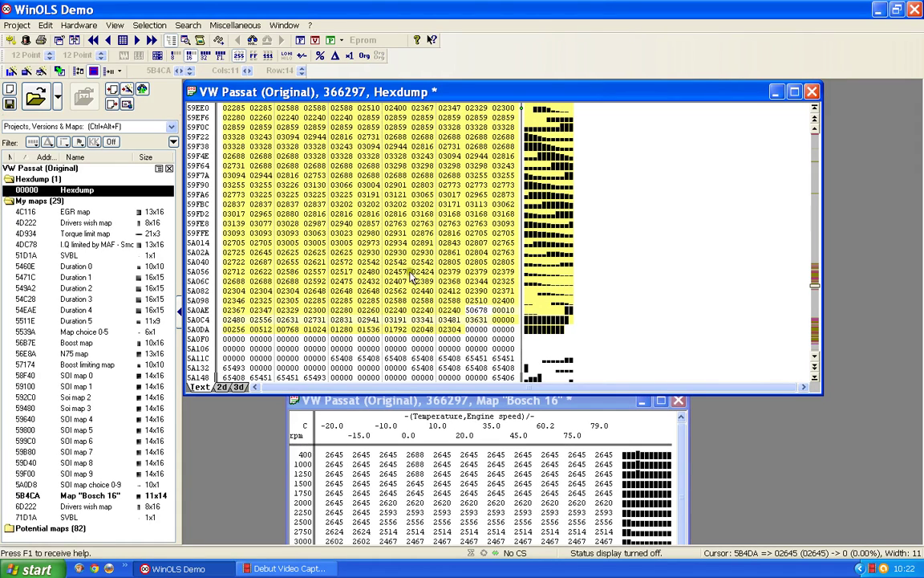
click(320, 56)
click(320, 56)
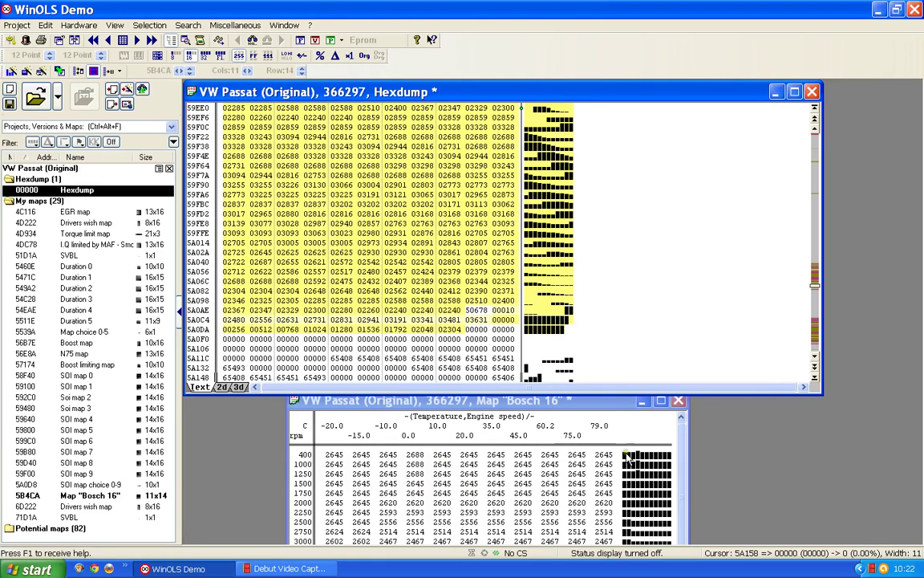
- Return to the 11x14 Bosch block in the hexdump text and place the Bosch 16 map window beside it for comparison
click(814, 307)
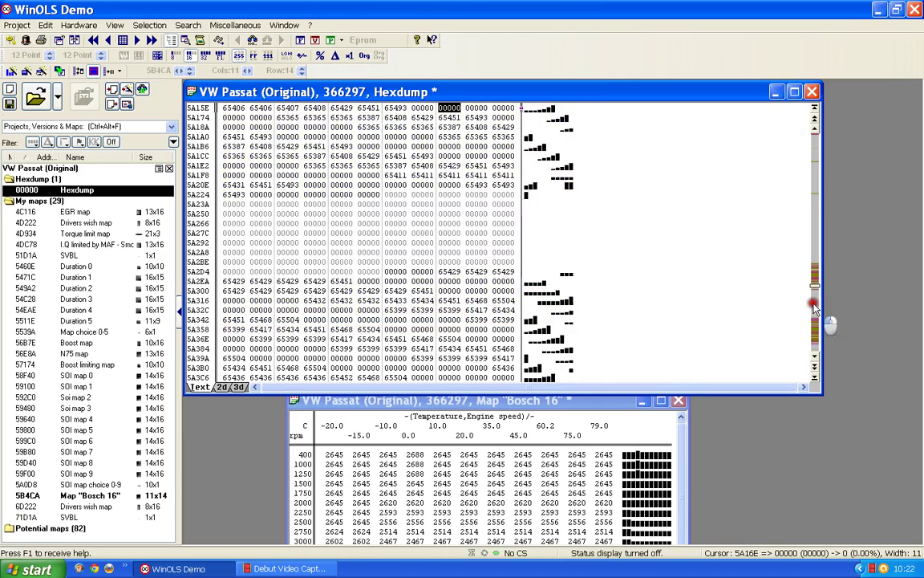
click(813, 307)
click(814, 307)
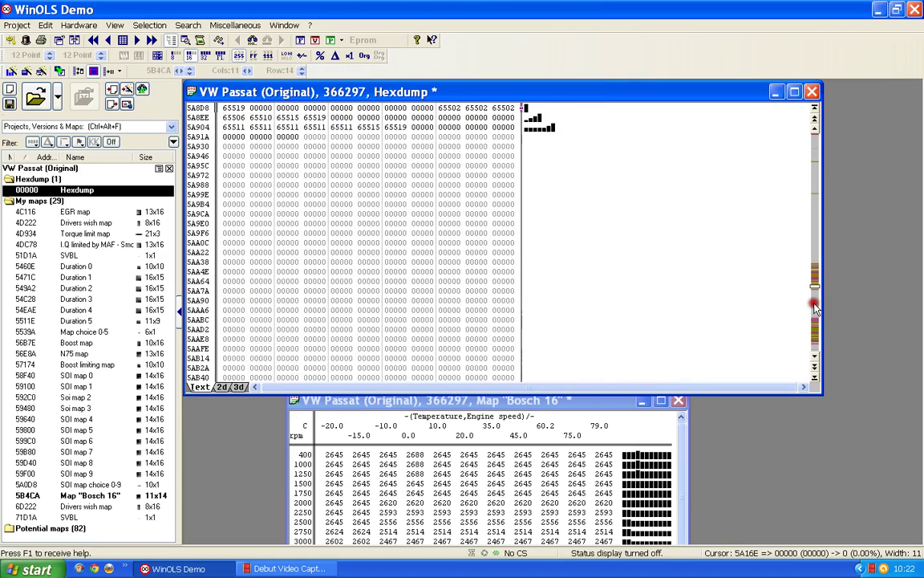
click(813, 307)
click(813, 308)
click(814, 307)
click(814, 307)
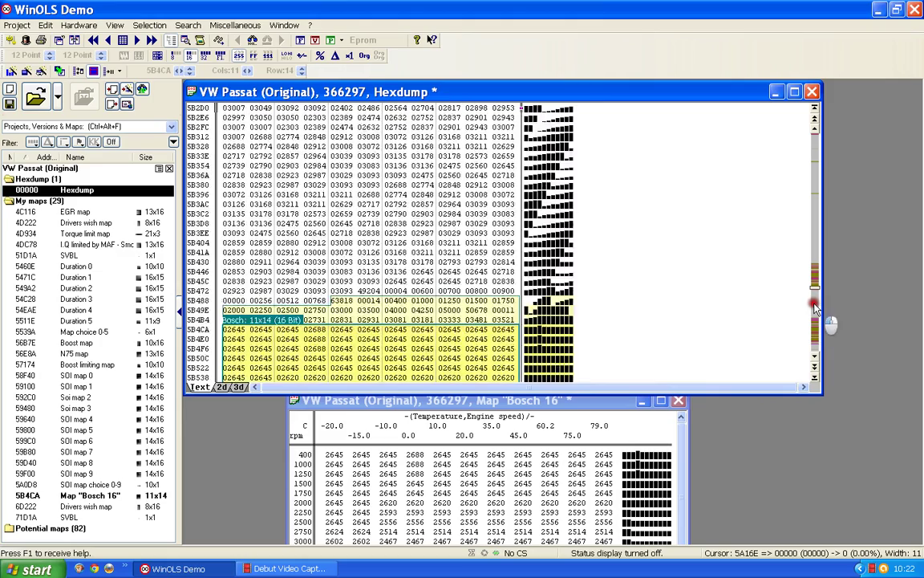
click(814, 307)
scroll(666, 268, up, 4)
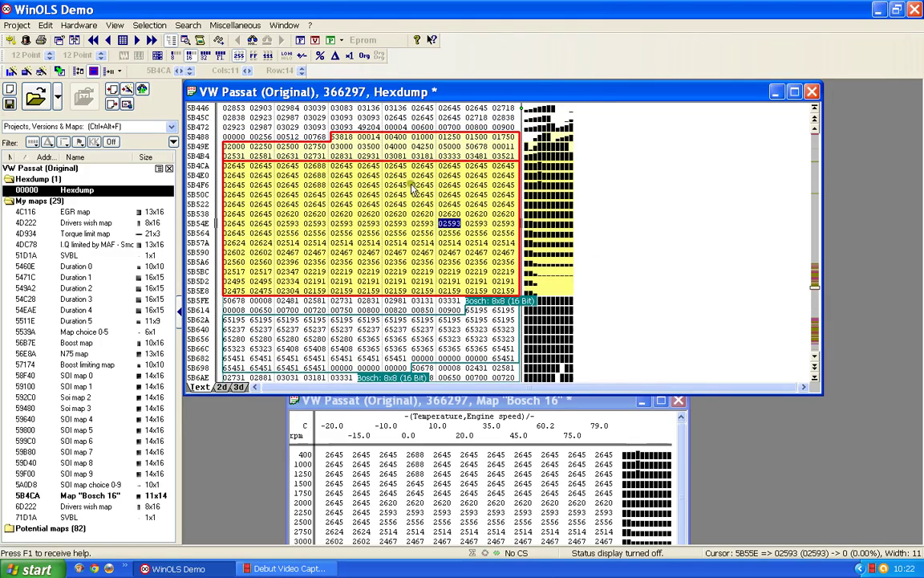
drag(498, 503, 520, 455)
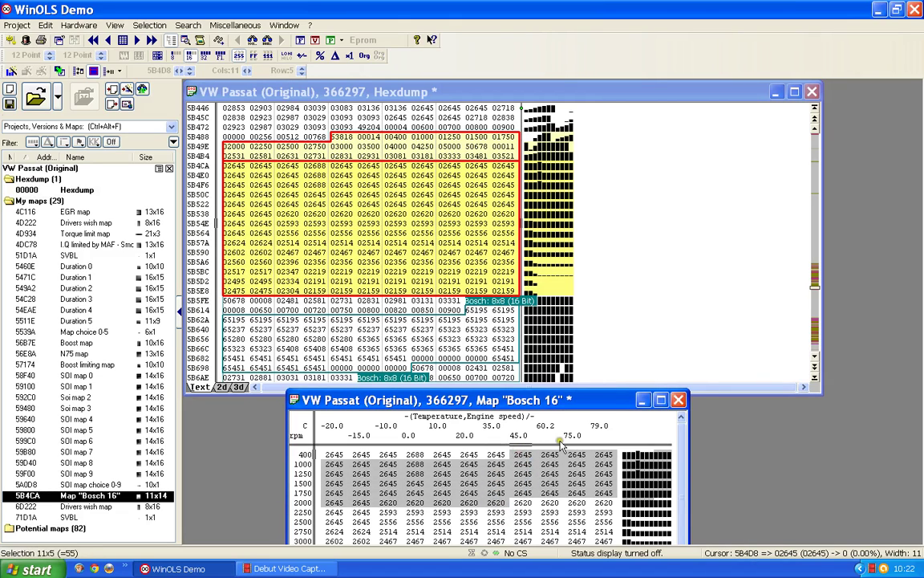
click(552, 430)
mouse_move(597, 393)
mouse_down()
mouse_move(689, 222)
mouse_move(834, 148)
mouse_up()
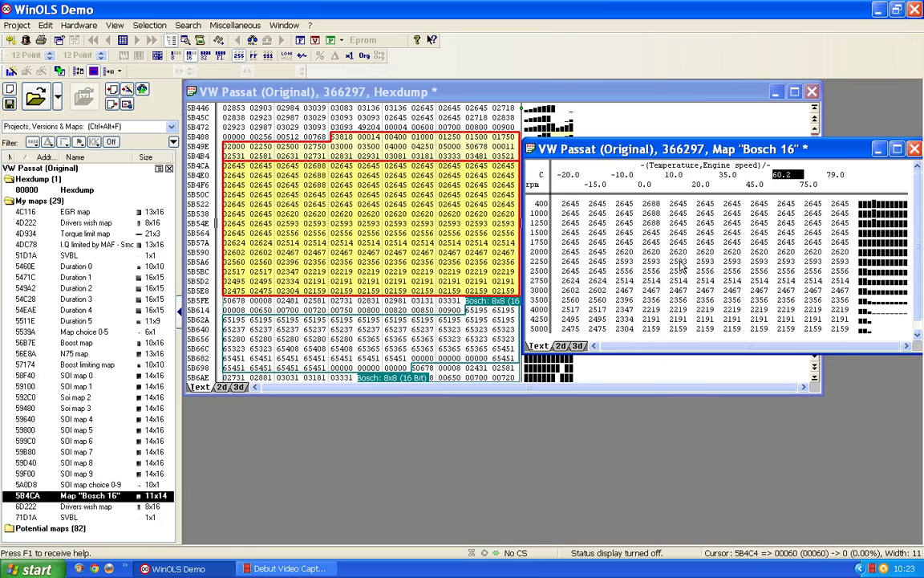
- Set the description of the Bosch 16 map's values to Crankshaft rotation in the map properties
double_click(681, 270)
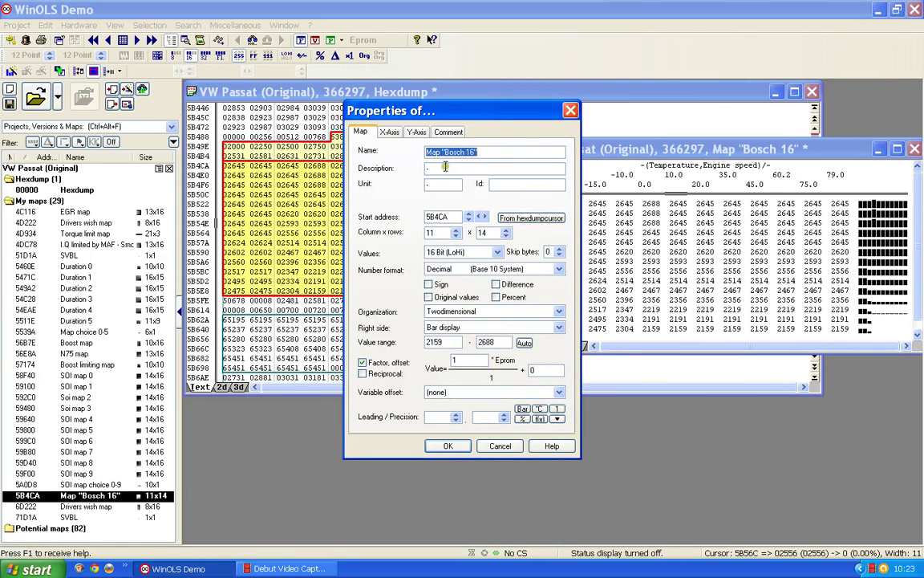
key(Tab)
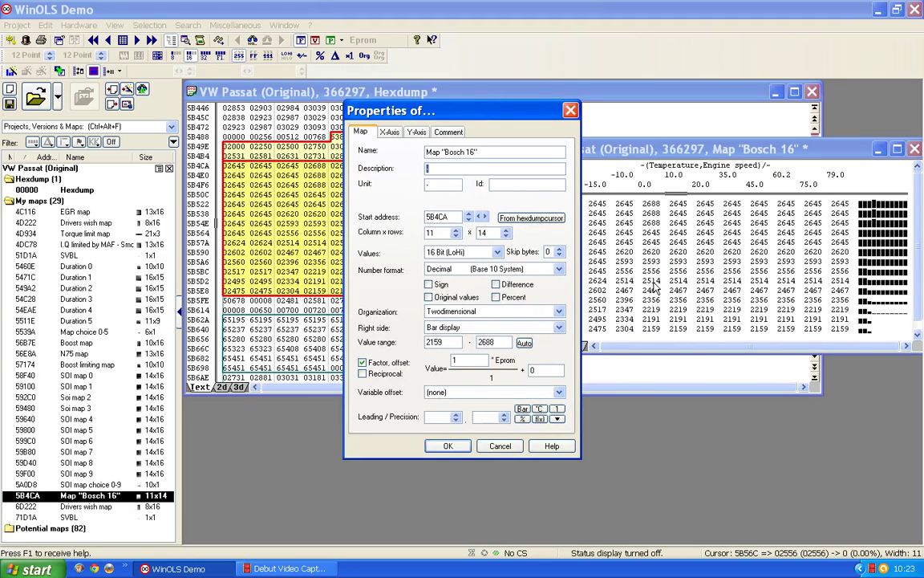
text(Cranksh)
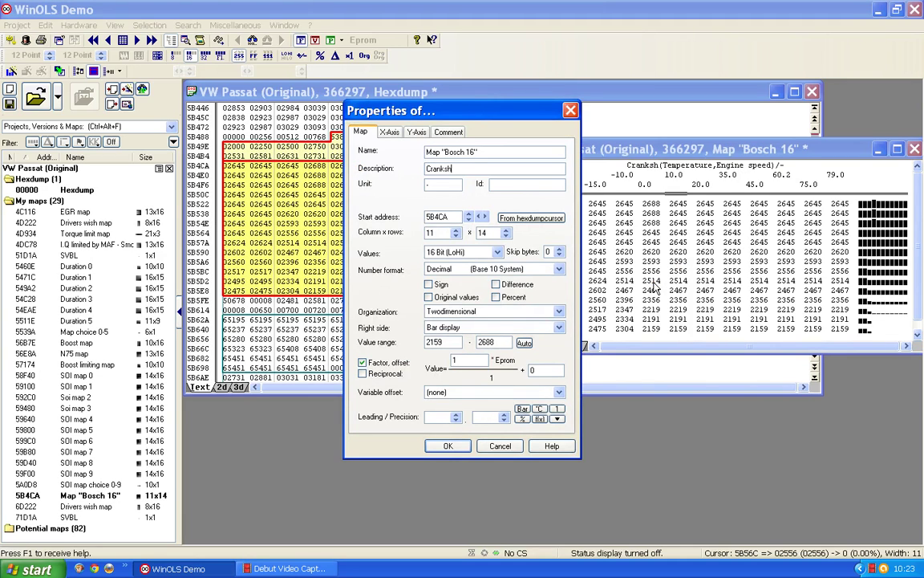
text(aft rot)
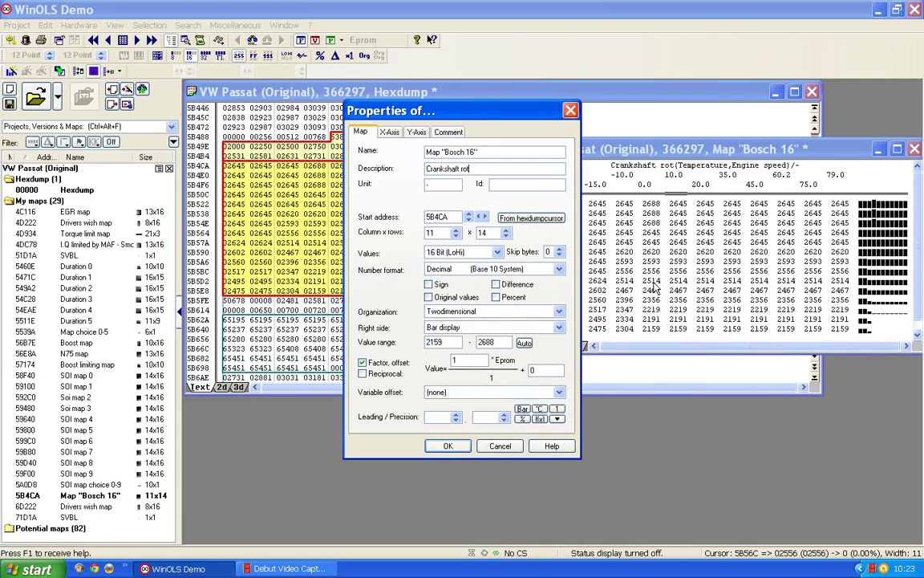
text(a)
text(ion)
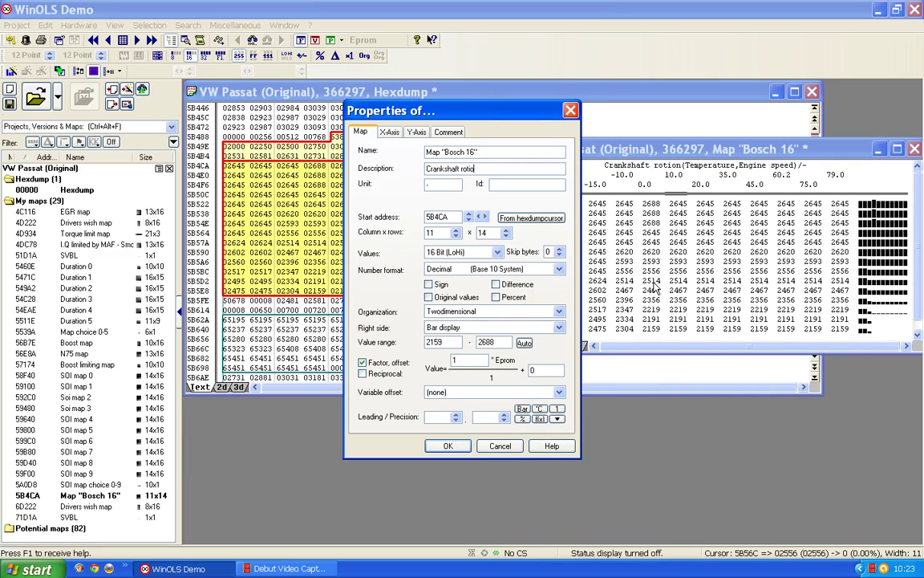
key(BackSpace)
key(BackSpace)
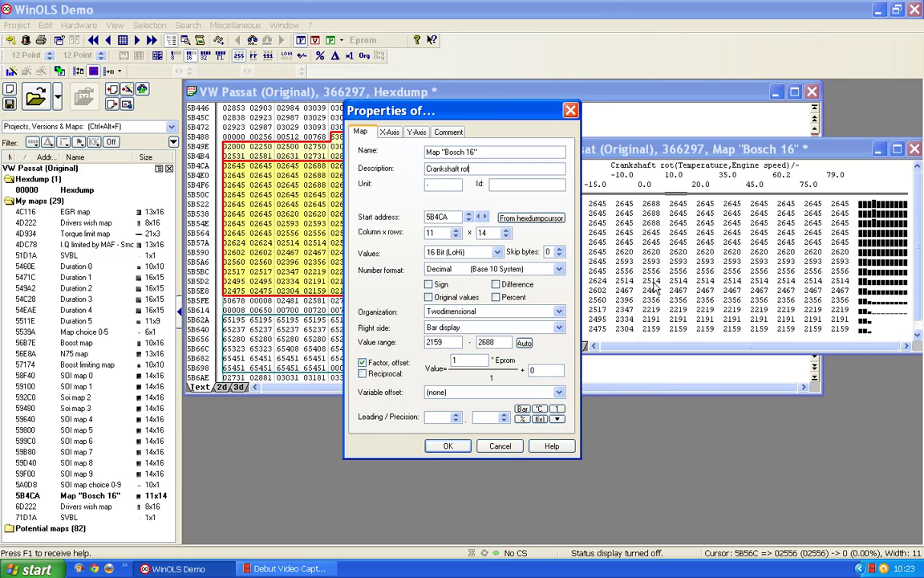
text(ation)
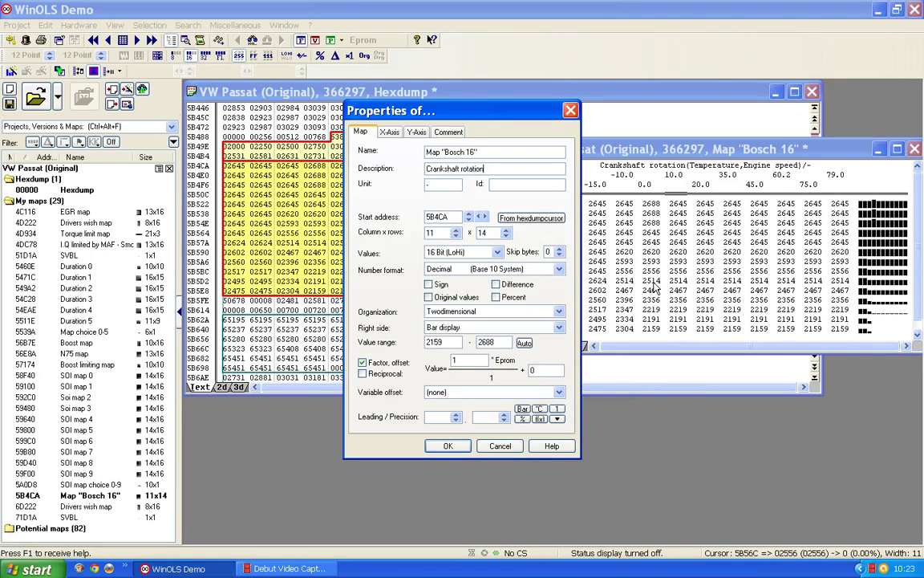
- Set the map's unit to cr and its precision to 2 decimal places
click(431, 185)
key(BackSpace)
text(cr)
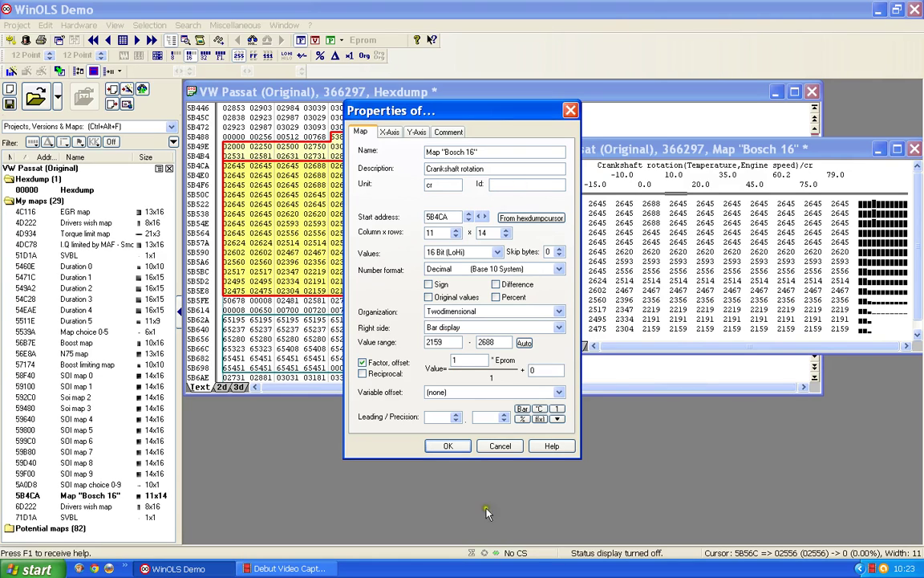
click(505, 418)
click(504, 418)
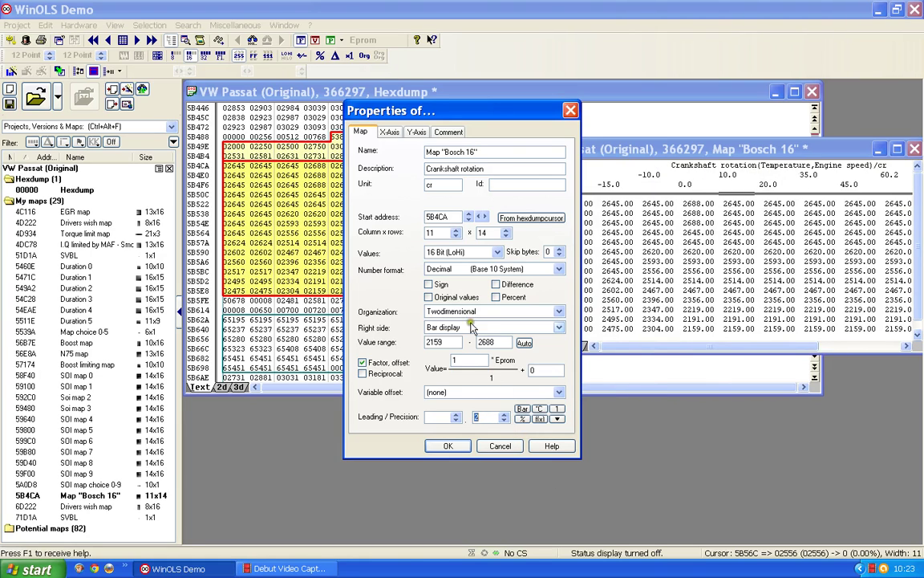
- Set the Bosch 16 map's conversion factor to 0.023437 and apply the map properties
drag(468, 360, 437, 360)
text(0)
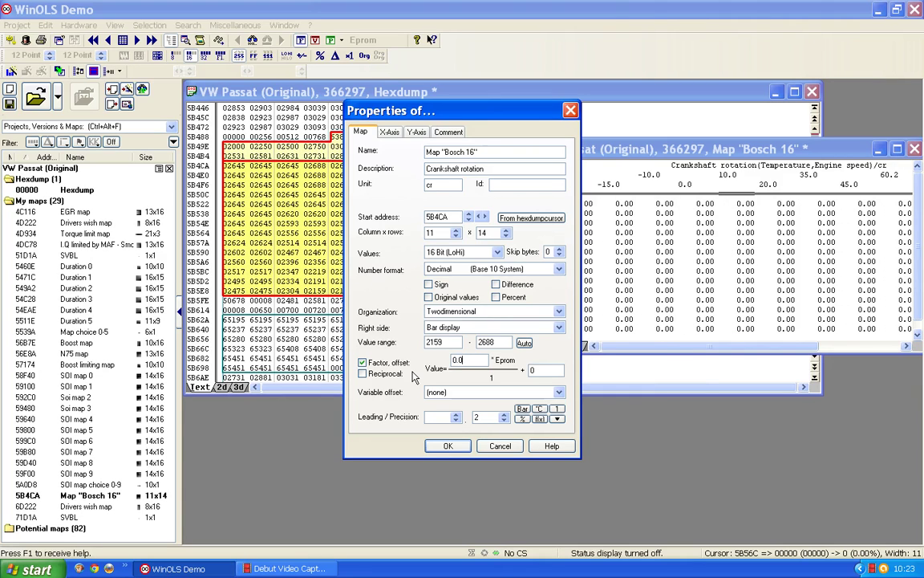
text(.023437)
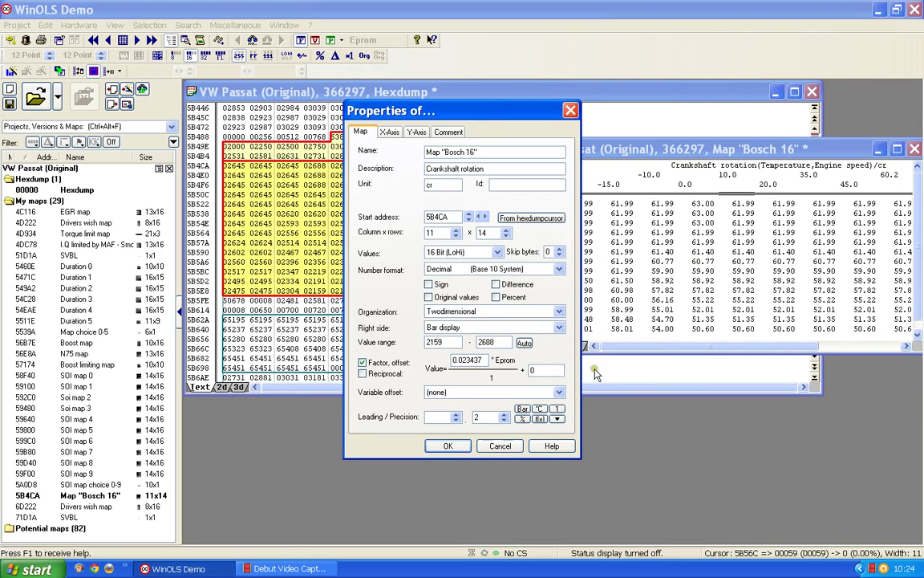
click(448, 449)
click(447, 448)
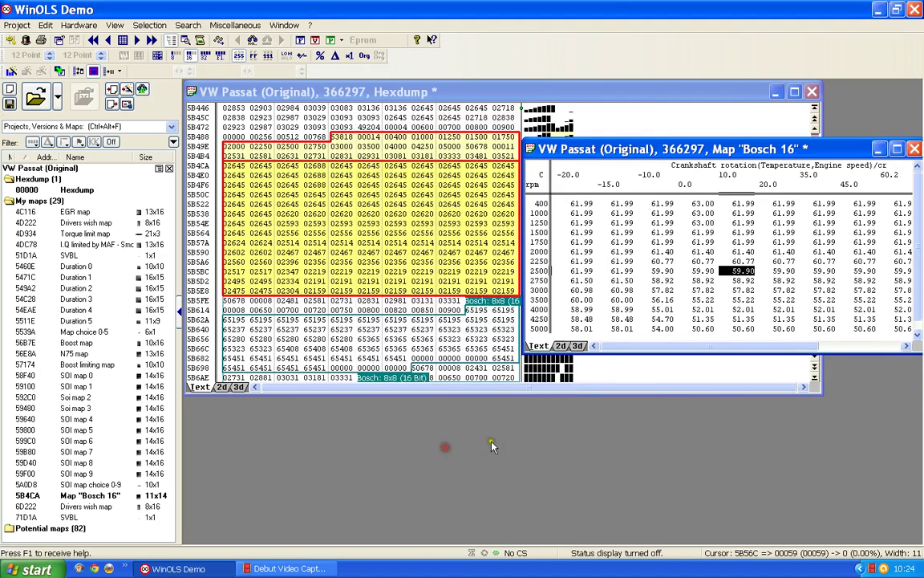
- Move the Bosch 16 map window over the hexdump and set the map's value offset to -78
drag(688, 153, 440, 135)
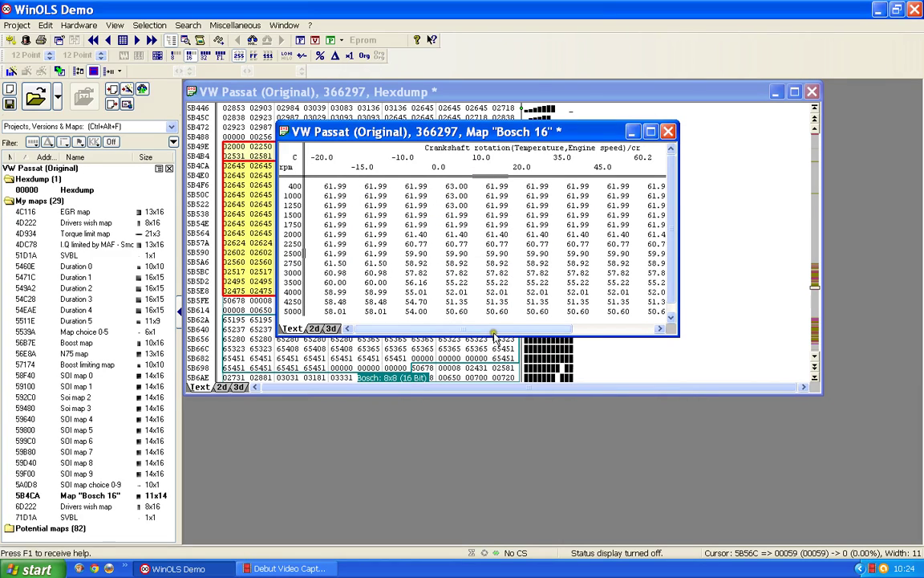
drag(493, 329, 410, 331)
drag(500, 331, 543, 331)
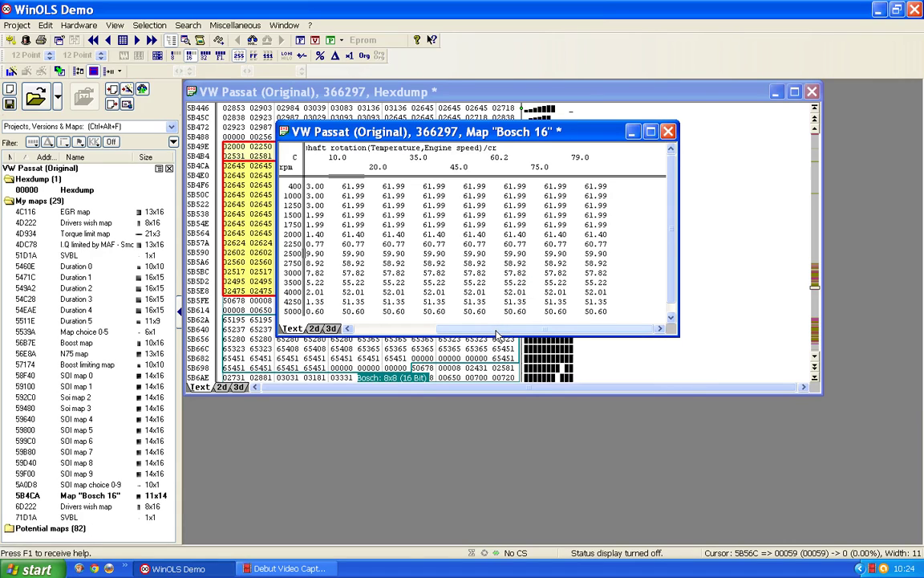
drag(497, 334, 398, 329)
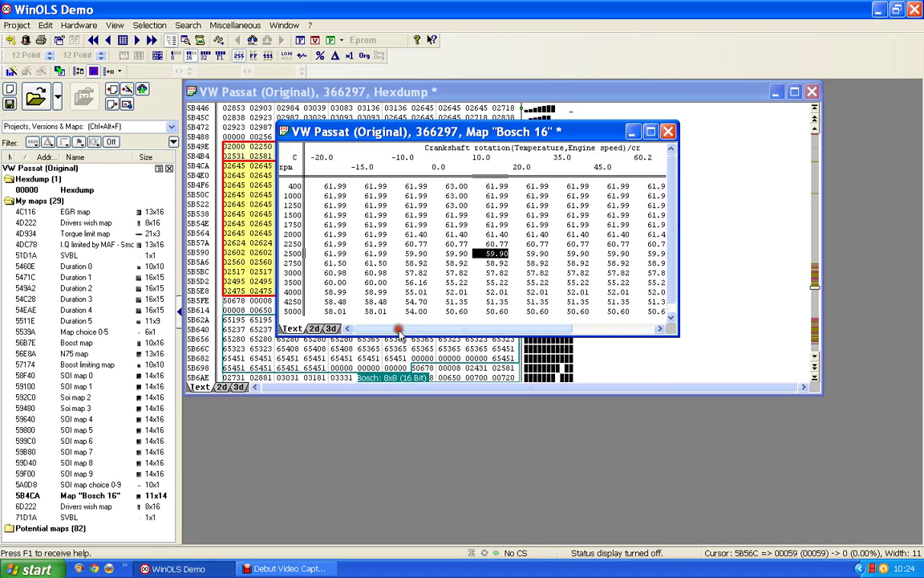
double_click(475, 237)
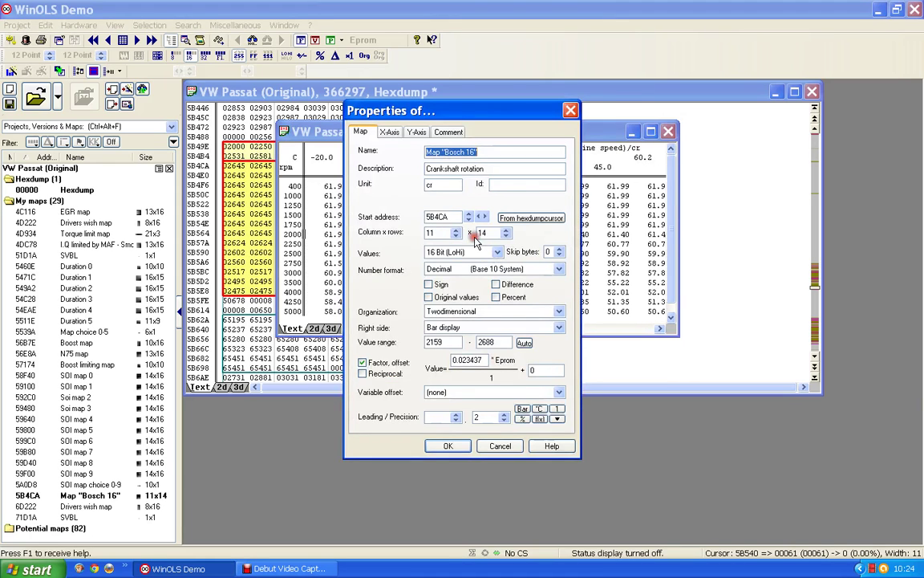
double_click(531, 370)
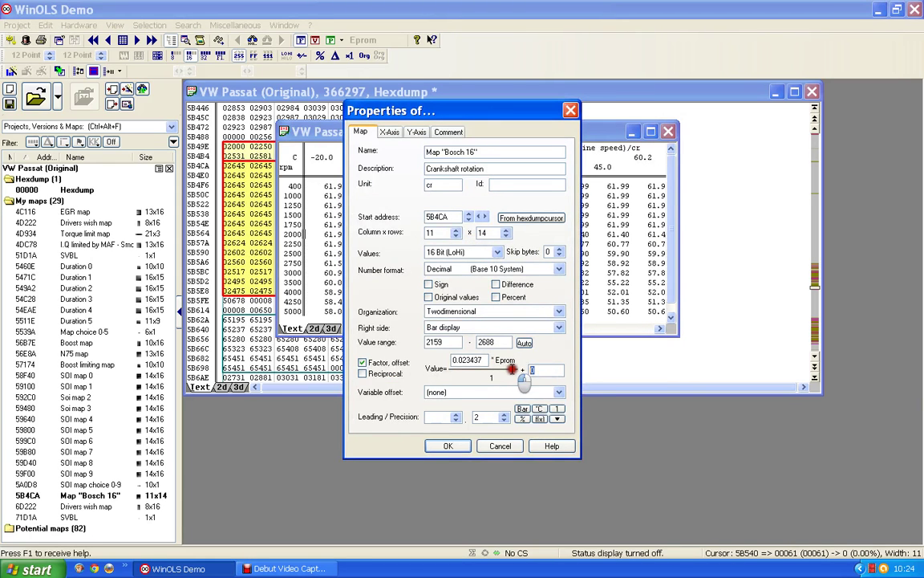
text(-)
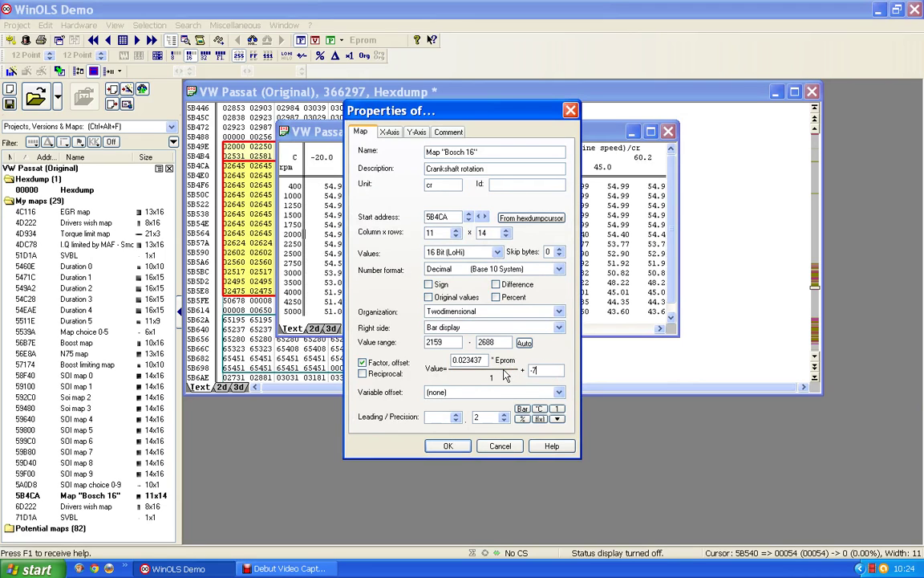
text(78)
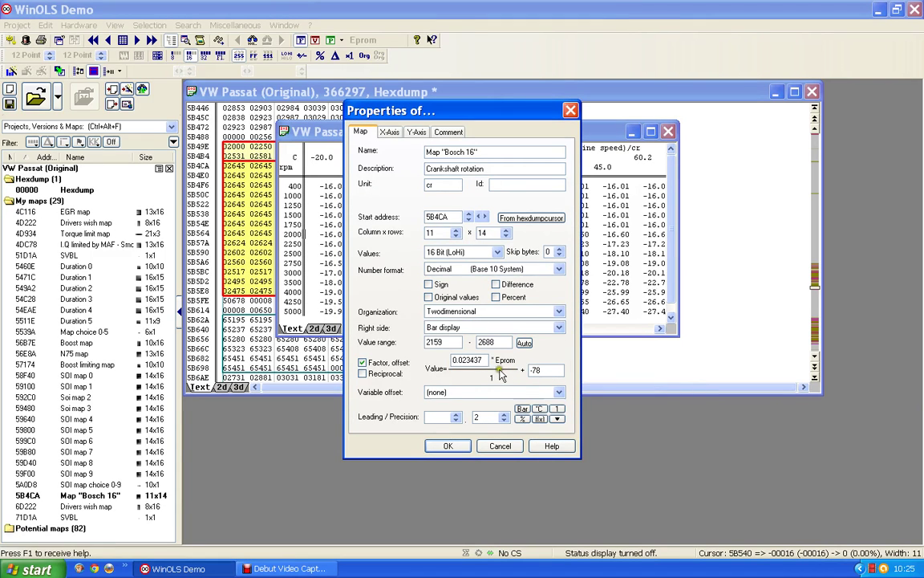
click(451, 446)
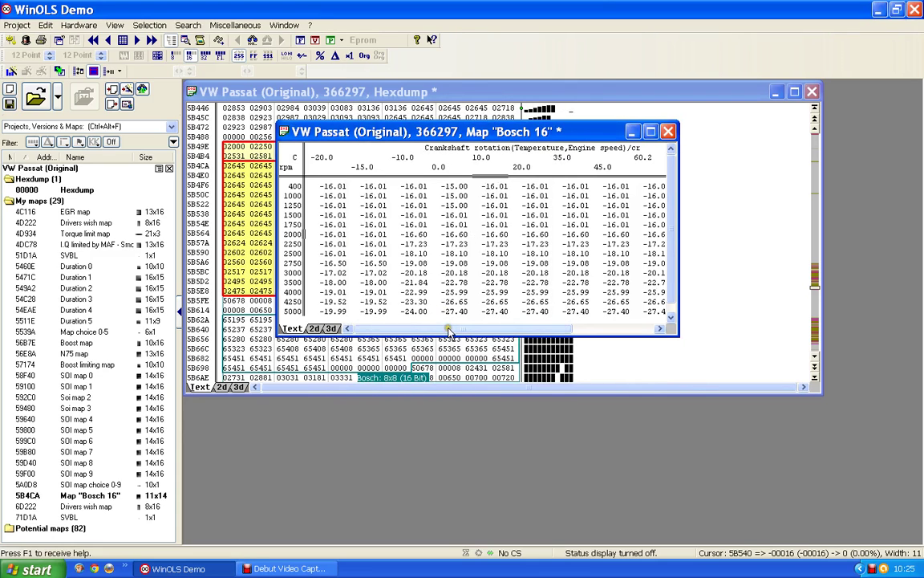
- Review the crankshaft rotation values across all temperature columns, rename the map as SOI limiting map and close its window
drag(503, 331, 540, 332)
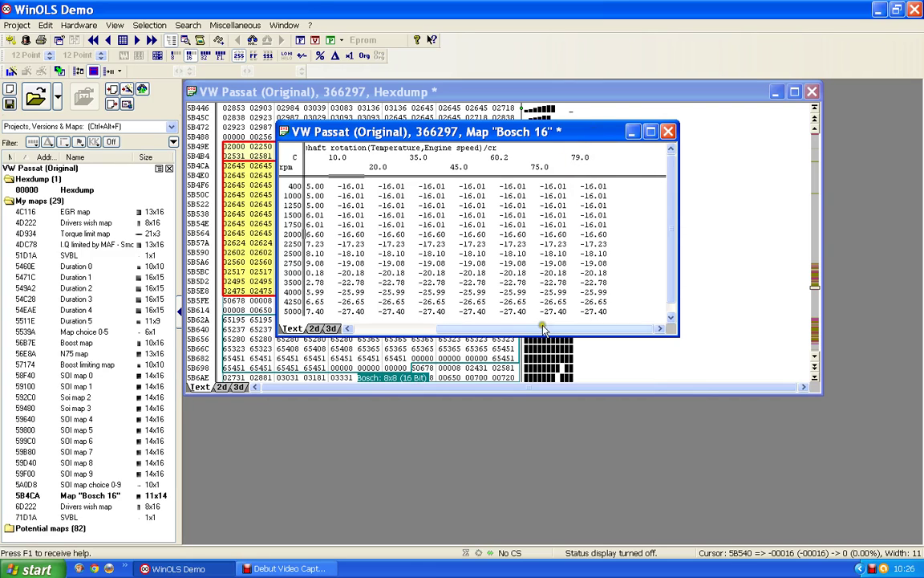
drag(544, 329, 350, 331)
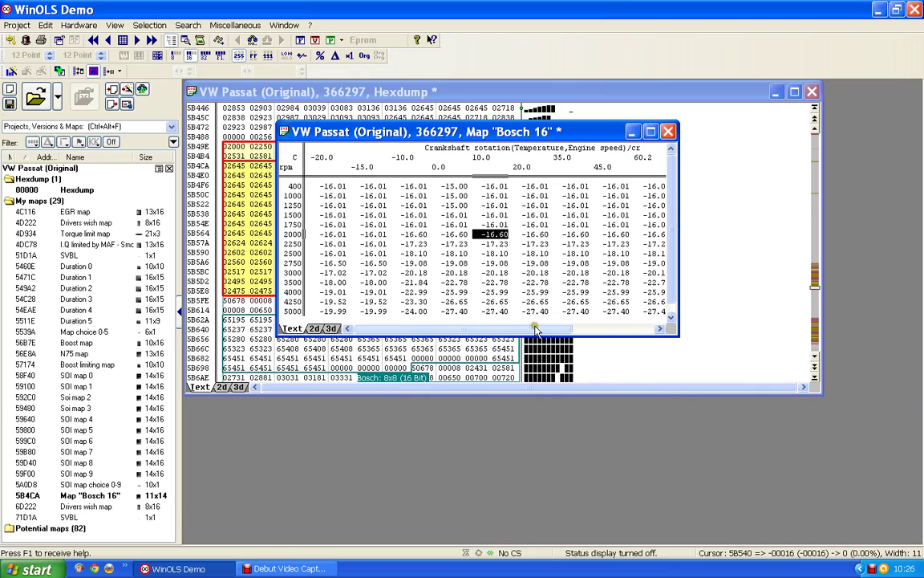
drag(535, 329, 505, 331)
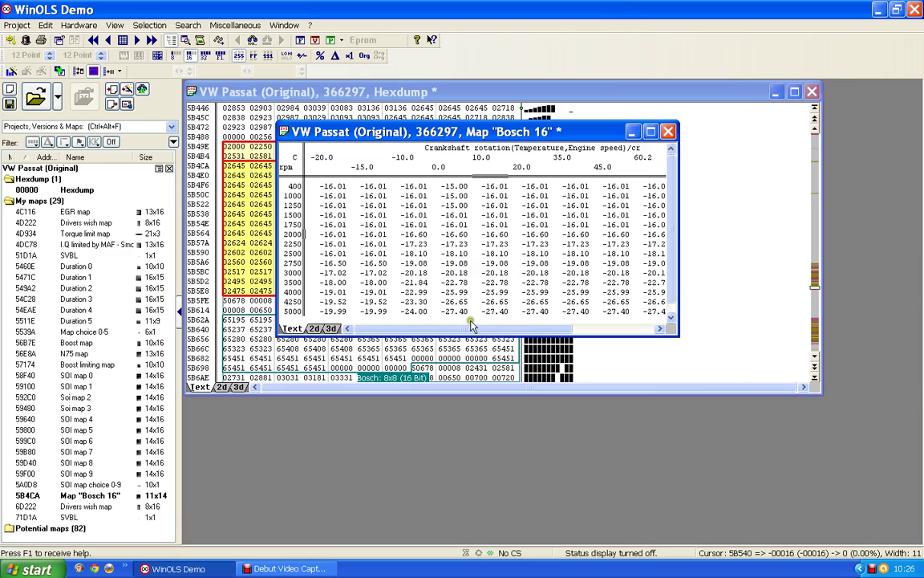
drag(469, 331, 625, 326)
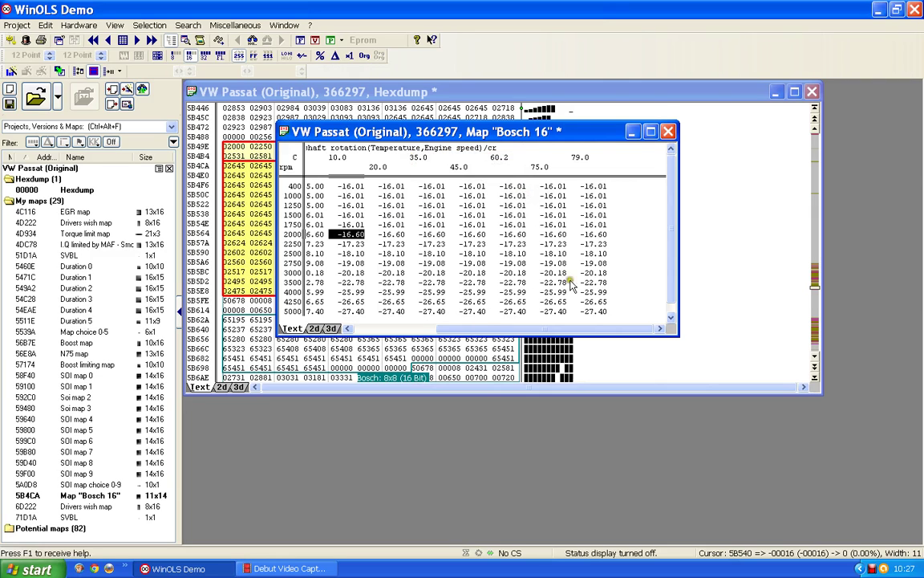
double_click(422, 228)
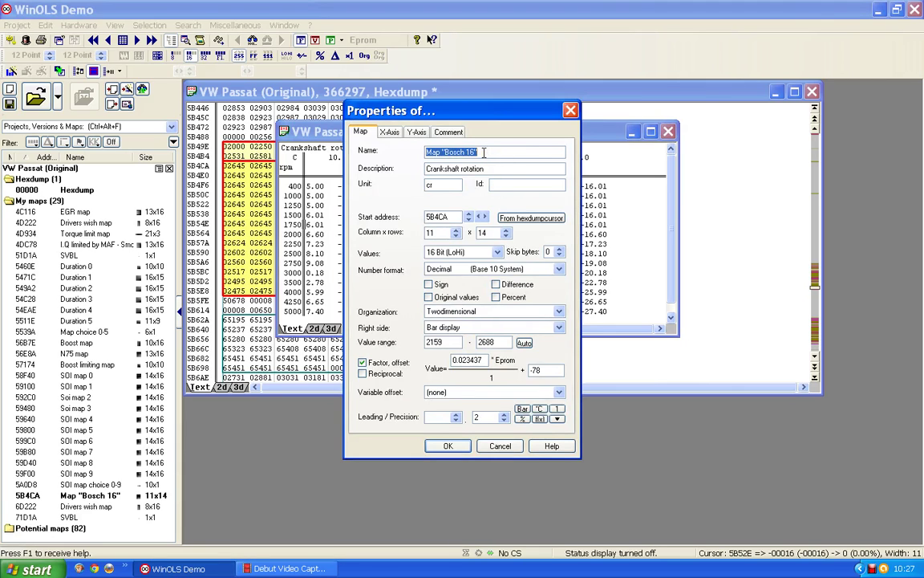
text(SOI)
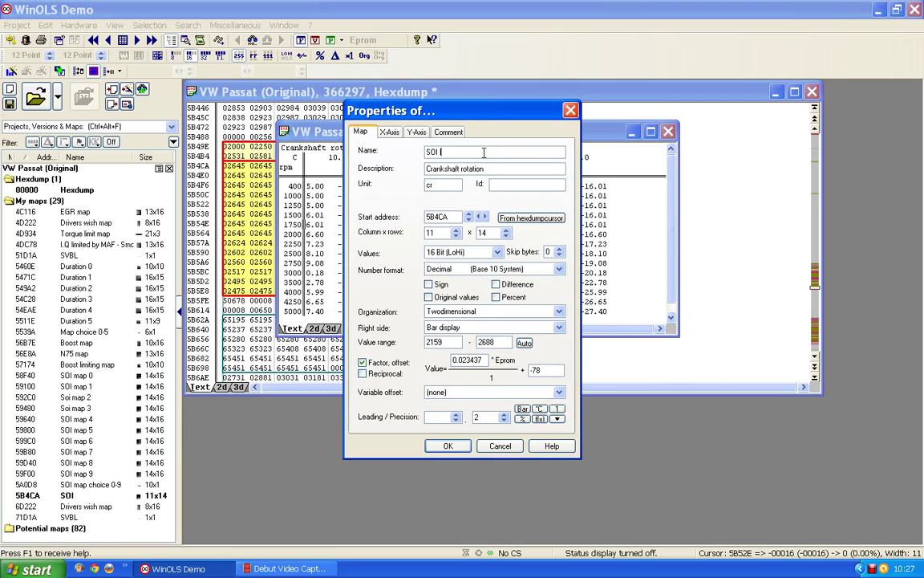
text( limiting map)
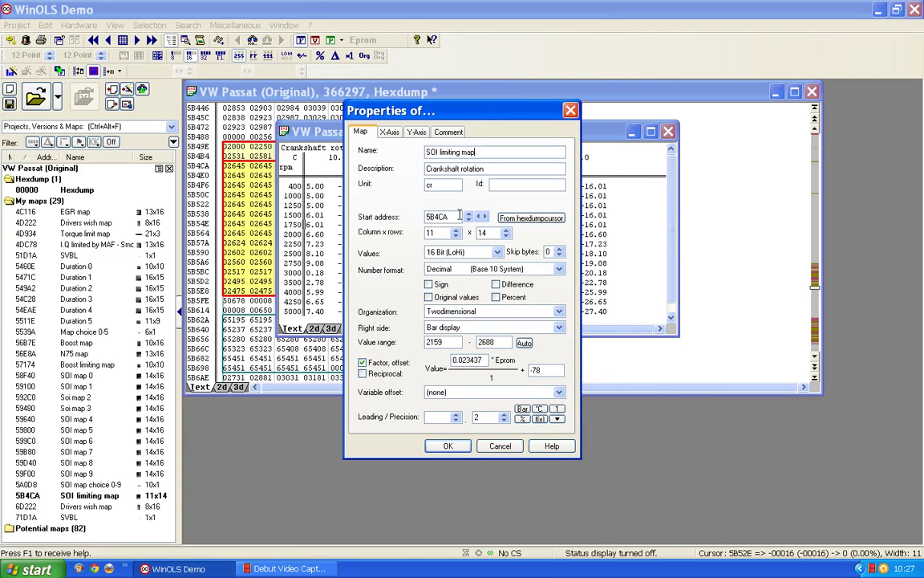
click(447, 445)
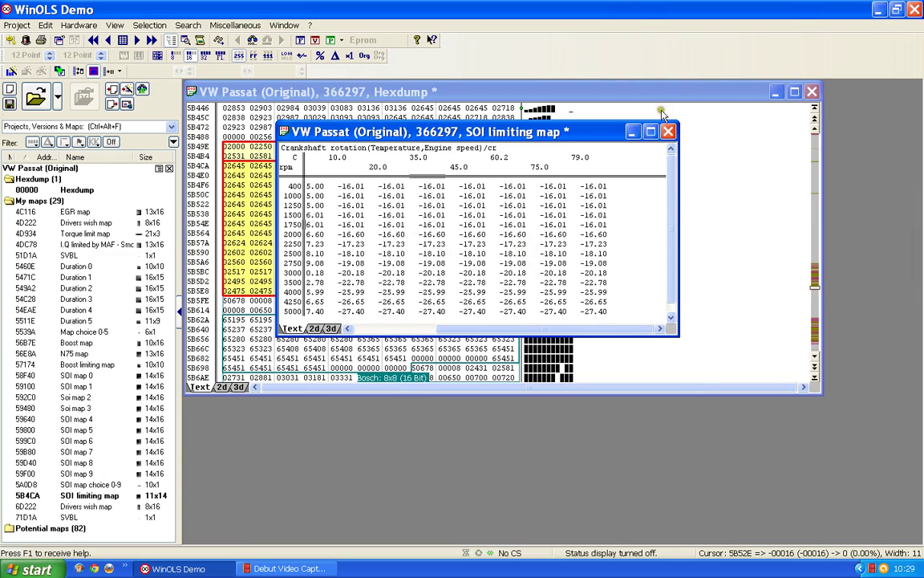
click(669, 133)
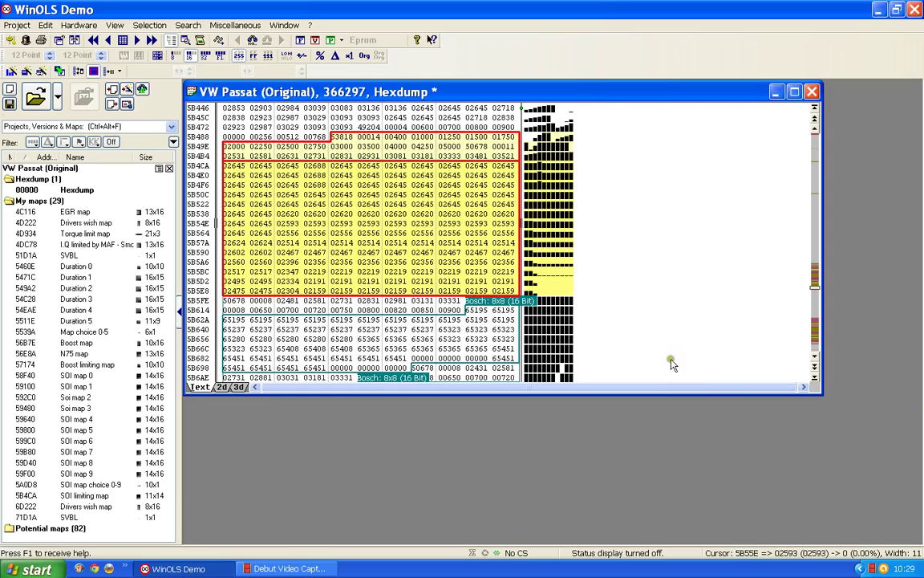